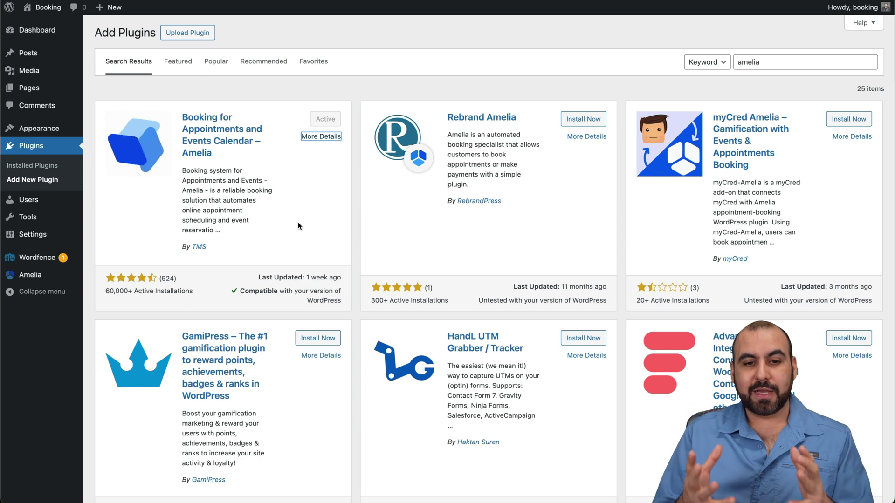
Open the Amelia plugin dashboard from the WordPress admin sidebar
{"action": "mouse_move", "coordinate": [32, 282]}
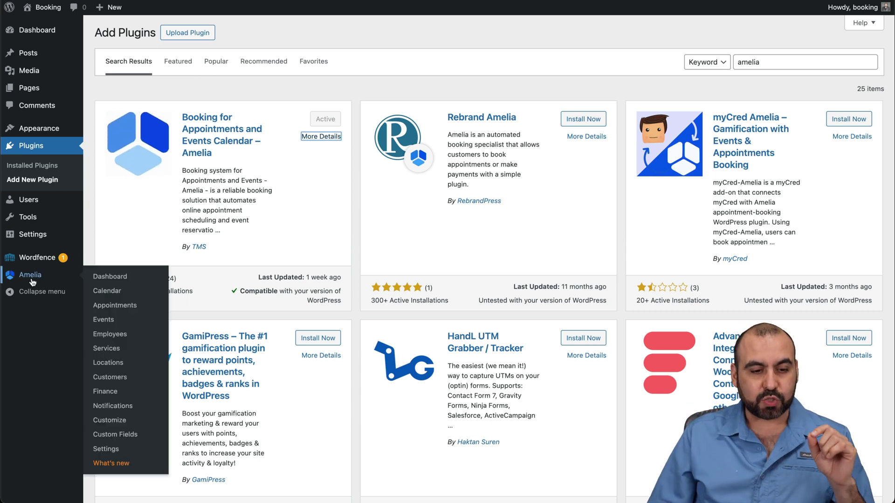
{"action": "left_click", "coordinate": [32, 278]}
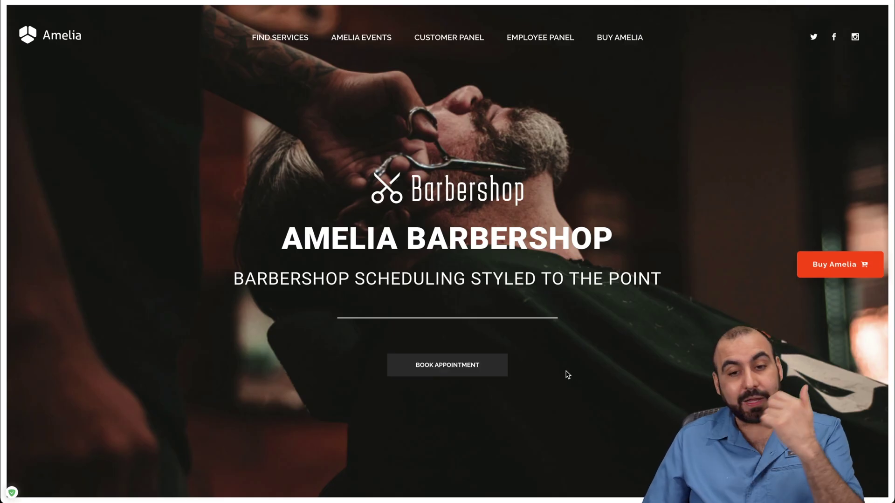
Book the Haircut > Gentleman's Finnest service with a chosen barber, then continue to Extras
{"action": "left_click", "coordinate": [492, 364]}
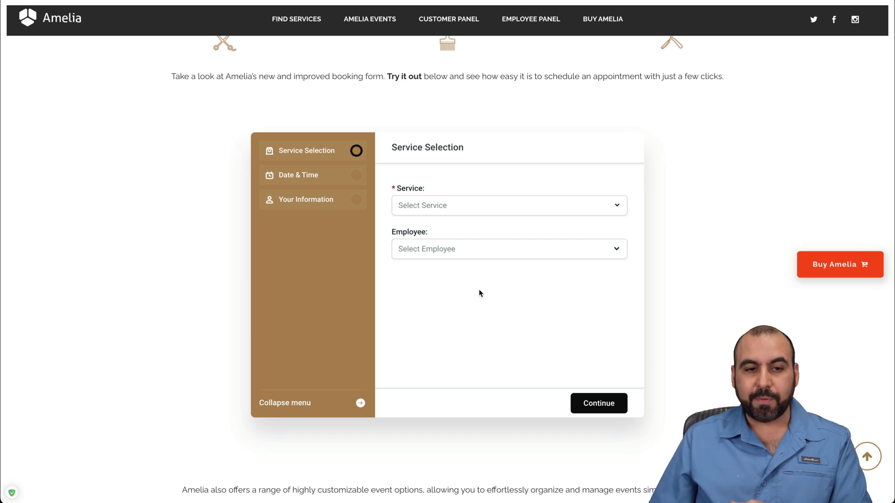
{"action": "left_click", "coordinate": [437, 210]}
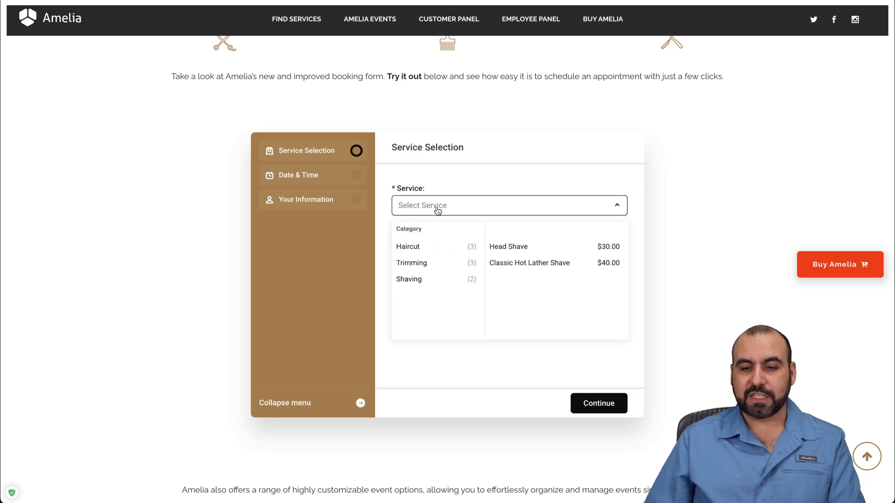
{"action": "mouse_move", "coordinate": [437, 250]}
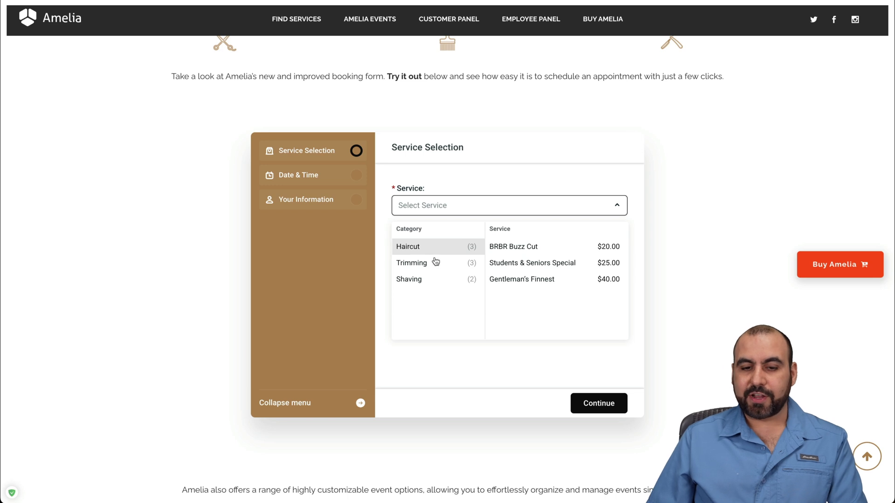
{"action": "mouse_move", "coordinate": [432, 281]}
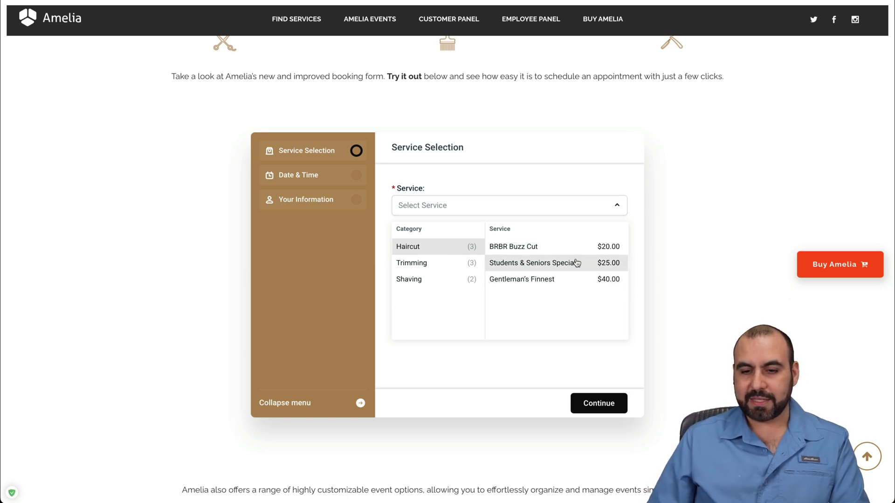
{"action": "left_click", "coordinate": [542, 282]}
{"action": "left_click", "coordinate": [462, 252]}
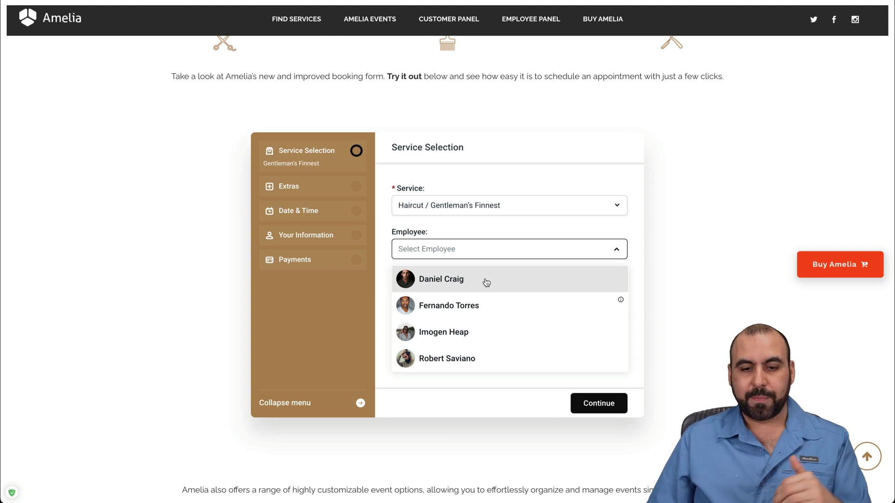
{"action": "left_click", "coordinate": [481, 314]}
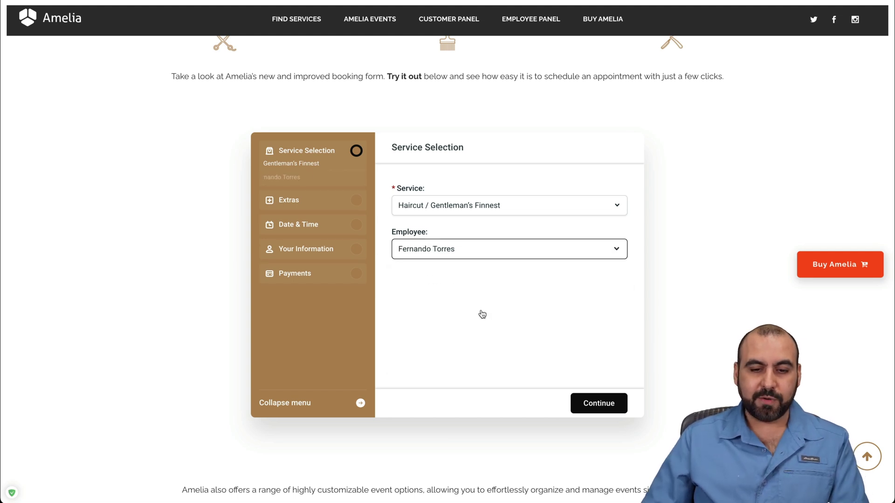
{"action": "left_click", "coordinate": [591, 404]}
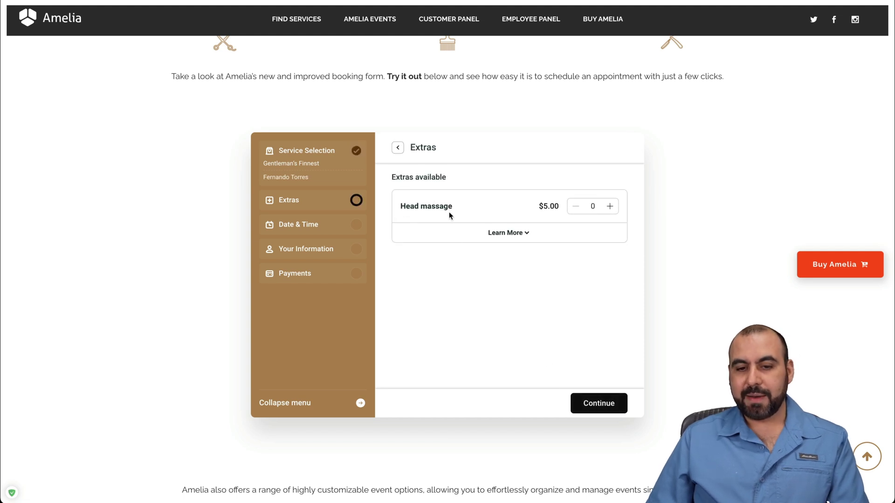
Add one head massage and book February 21 at 5:30–7:00 AM, continuing to customer details
{"action": "left_click", "coordinate": [610, 207]}
{"action": "left_click", "coordinate": [587, 406]}
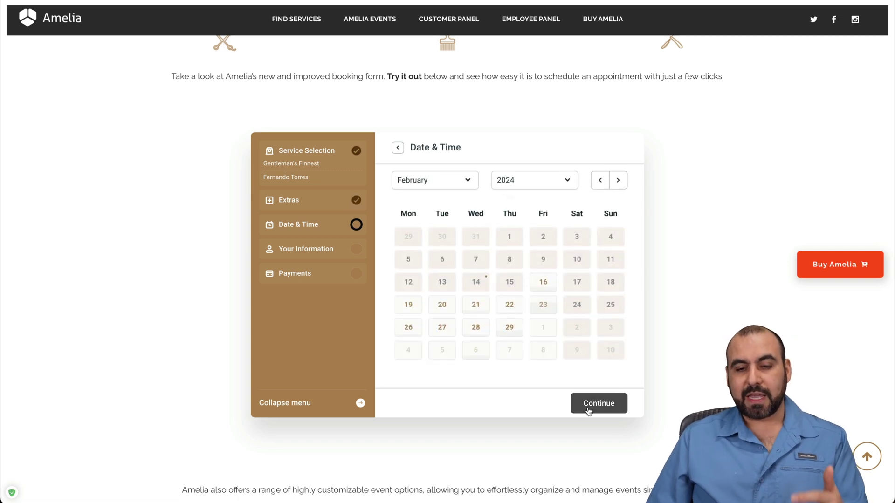
{"action": "left_click", "coordinate": [476, 306]}
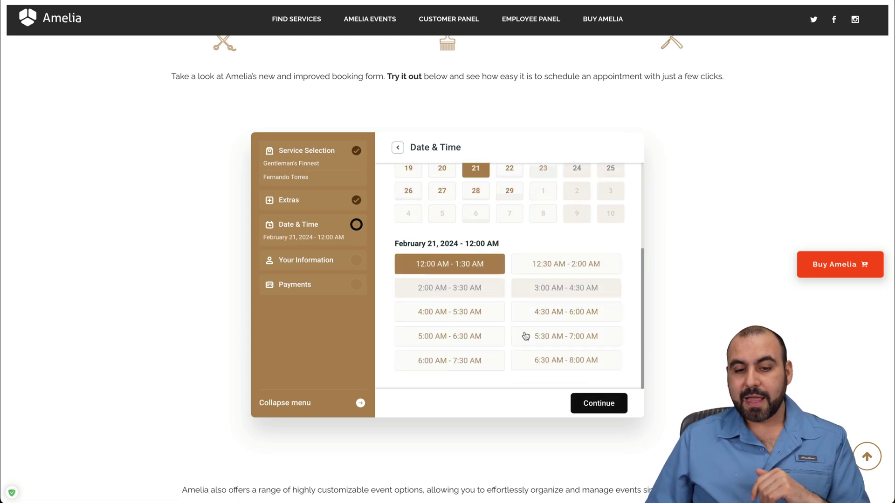
{"action": "left_click", "coordinate": [559, 339]}
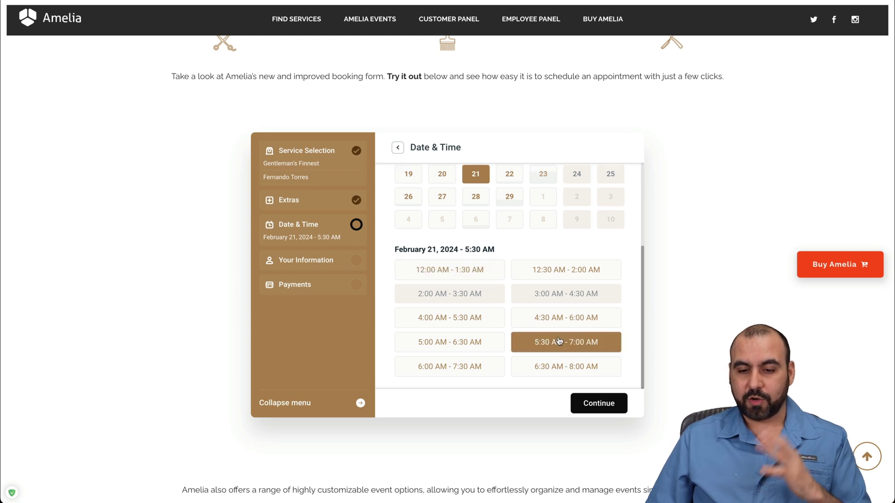
{"action": "left_click", "coordinate": [608, 406]}
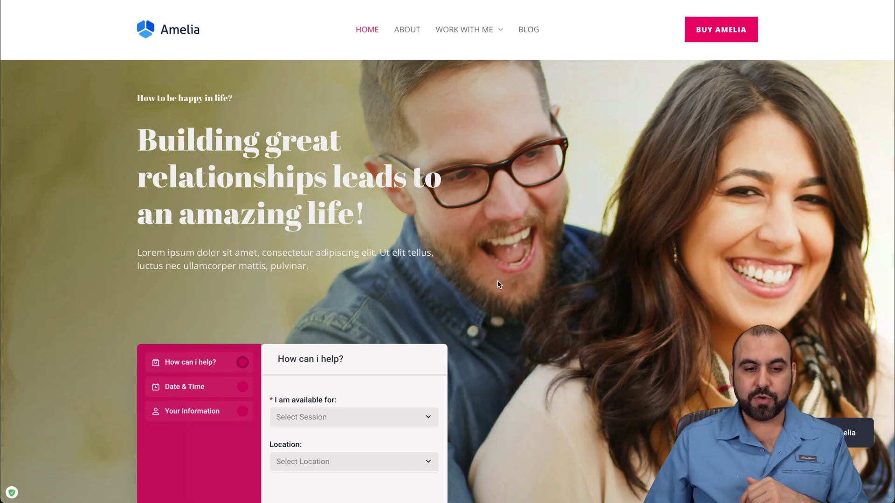
Choose the Couples Problems coaching session at the San Jose 36 location
{"action": "scroll", "coordinate": [497, 281], "scroll_direction": "down", "scroll_amount": 4}
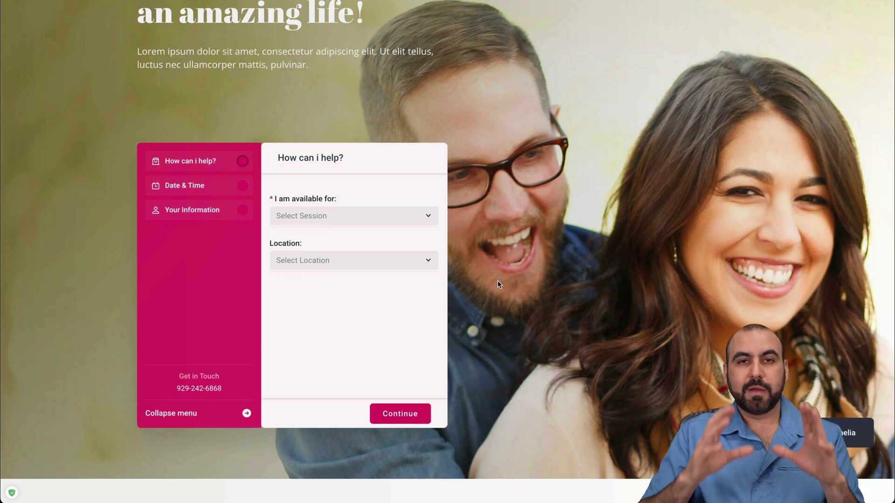
{"action": "left_click", "coordinate": [340, 219]}
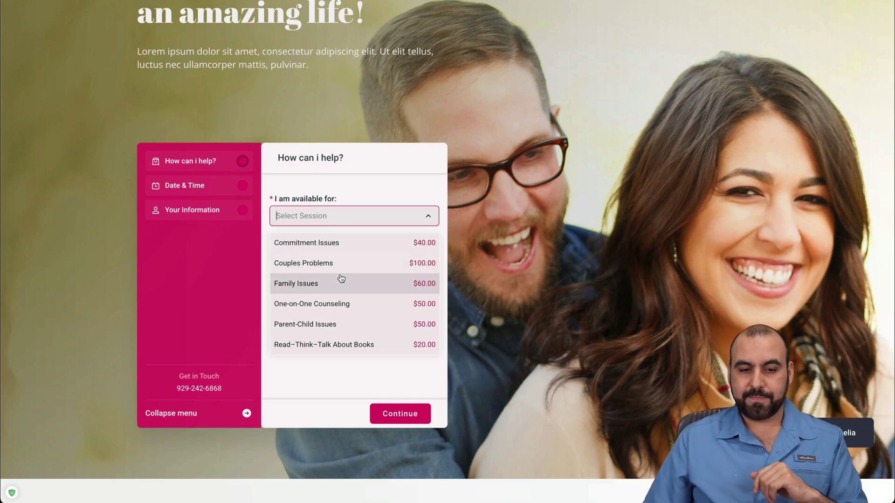
{"action": "left_click", "coordinate": [348, 263]}
{"action": "left_click", "coordinate": [340, 262]}
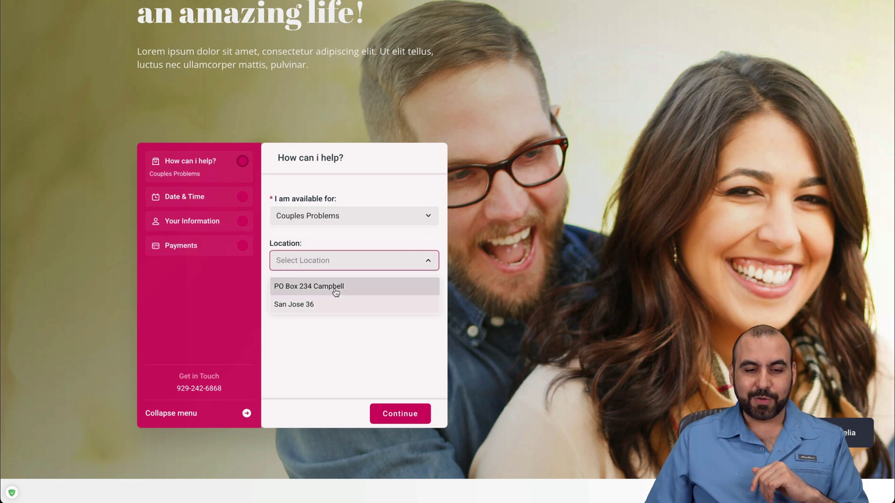
{"action": "left_click", "coordinate": [329, 305]}
Book February 22, 2024 at 9:00 AM and continue to Your Information
{"action": "left_click", "coordinate": [399, 413]}
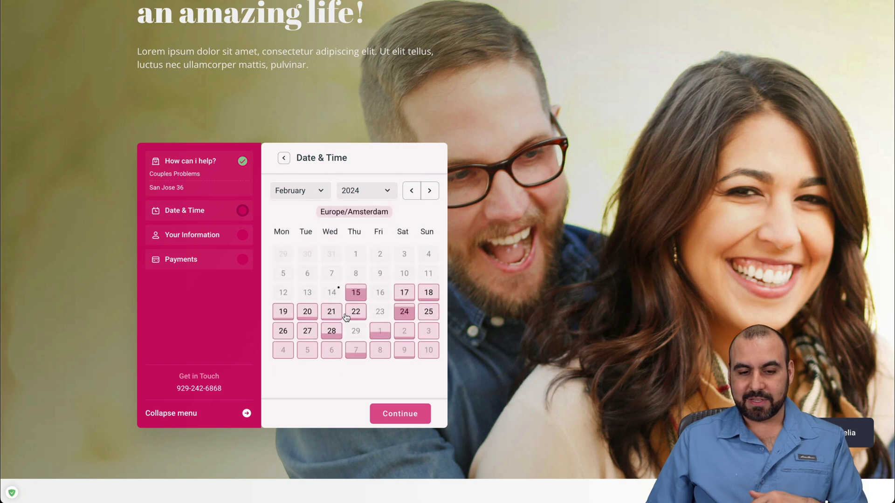
{"action": "left_click", "coordinate": [357, 317]}
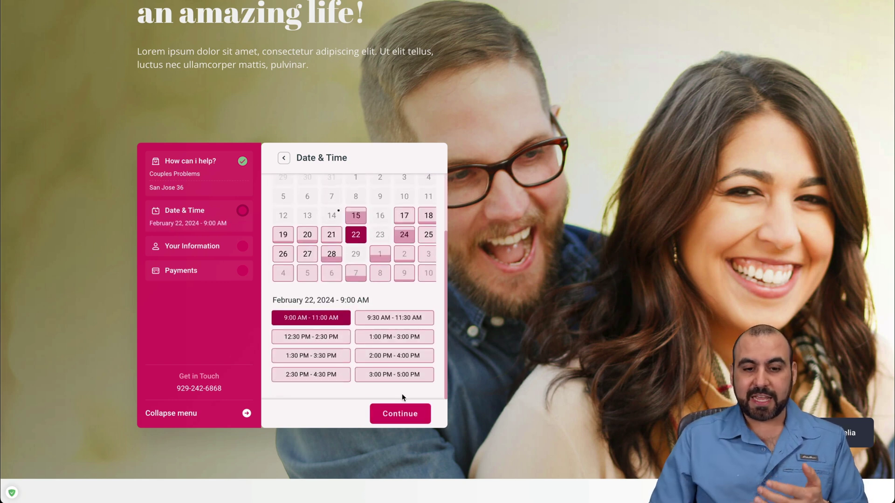
{"action": "left_click", "coordinate": [410, 419]}
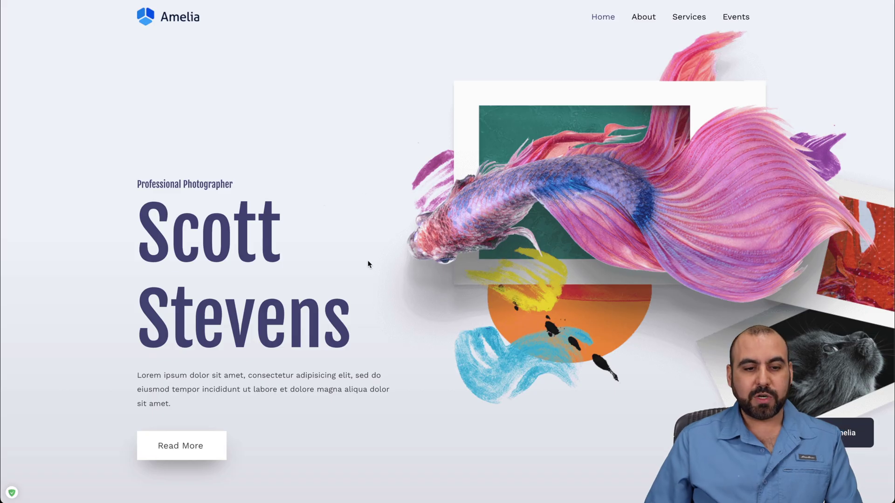
Choose the Lifestyle Photos service and a photographer on the photographer demo booking widget
{"action": "scroll", "coordinate": [377, 345], "scroll_direction": "down", "scroll_amount": 9}
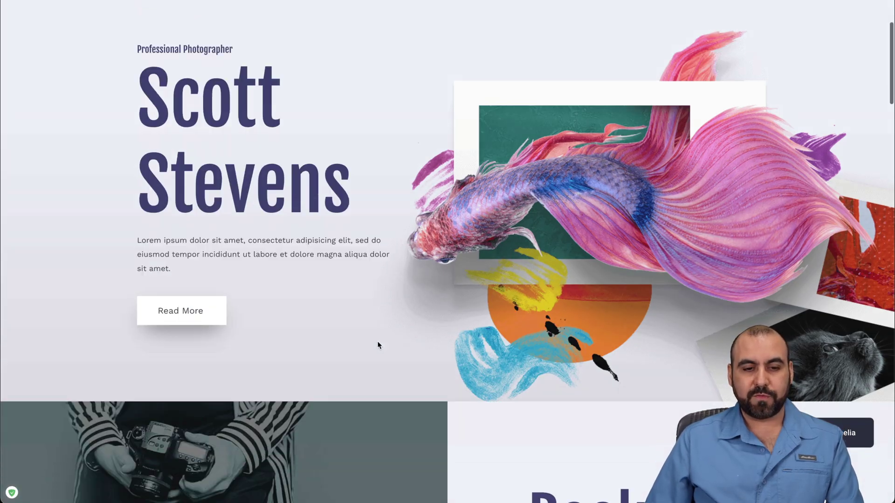
{"action": "scroll", "coordinate": [379, 344], "scroll_direction": "down", "scroll_amount": 5}
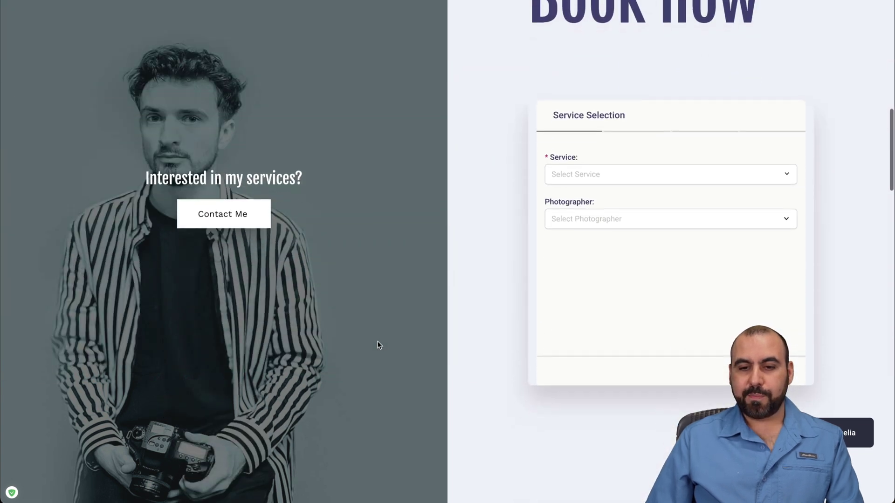
{"action": "left_click", "coordinate": [694, 179]}
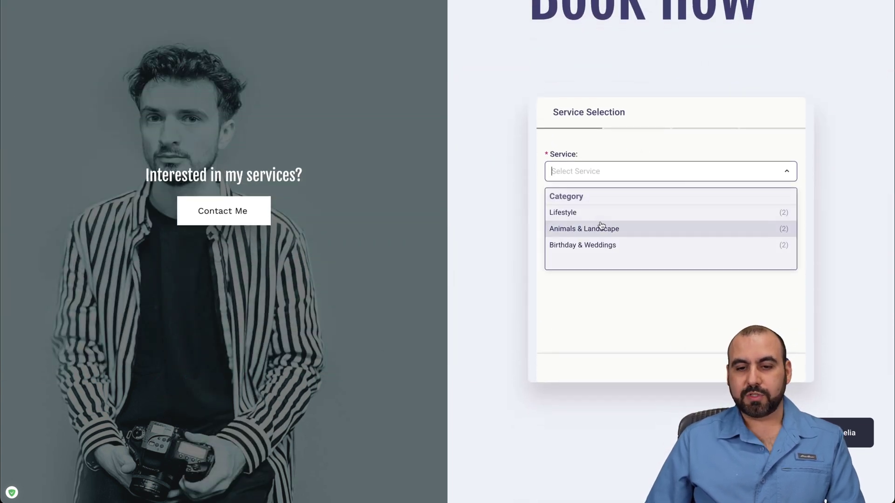
{"action": "left_click", "coordinate": [595, 217]}
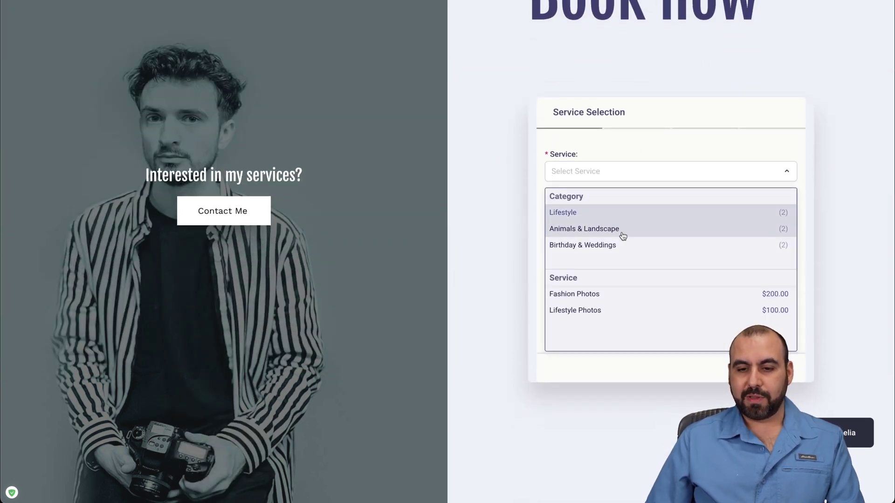
{"action": "left_click", "coordinate": [620, 311]}
{"action": "left_click", "coordinate": [616, 216]}
{"action": "left_click", "coordinate": [601, 240]}
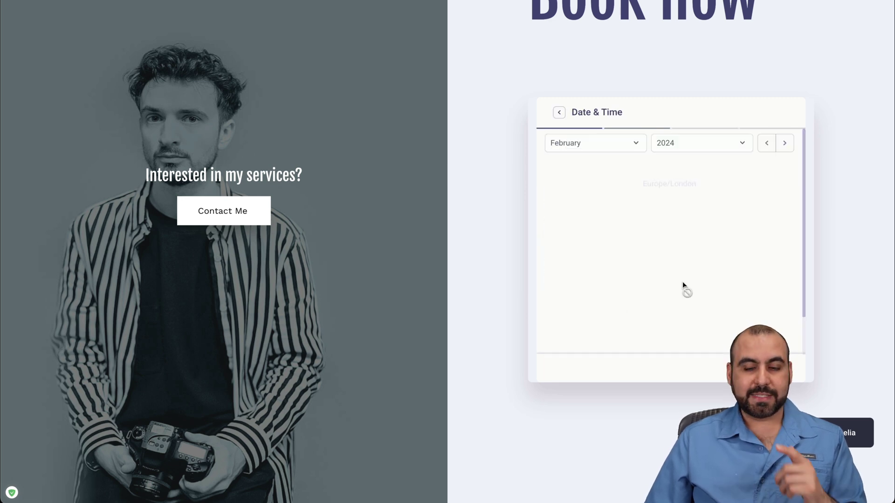
Pick 27 February 2024 as the booking date, then switch to the Amelia admin dashboard
{"action": "scroll", "coordinate": [597, 321], "scroll_direction": "down", "scroll_amount": 1}
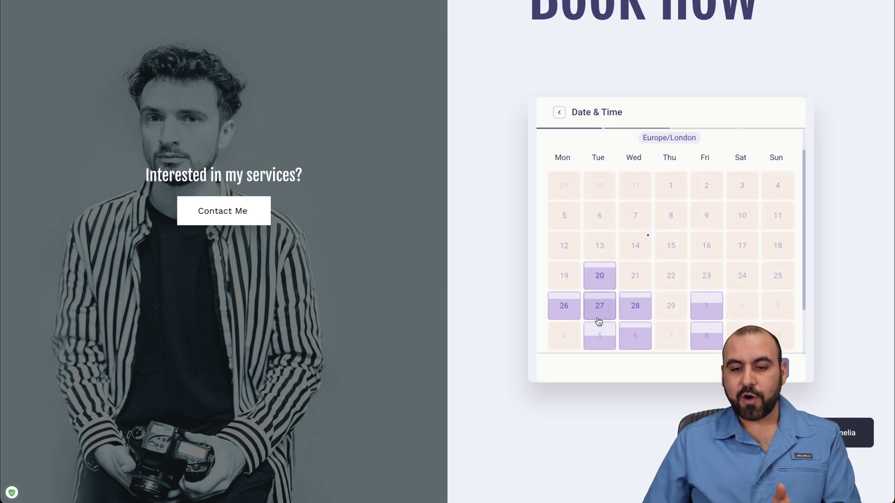
{"action": "left_click", "coordinate": [599, 306]}
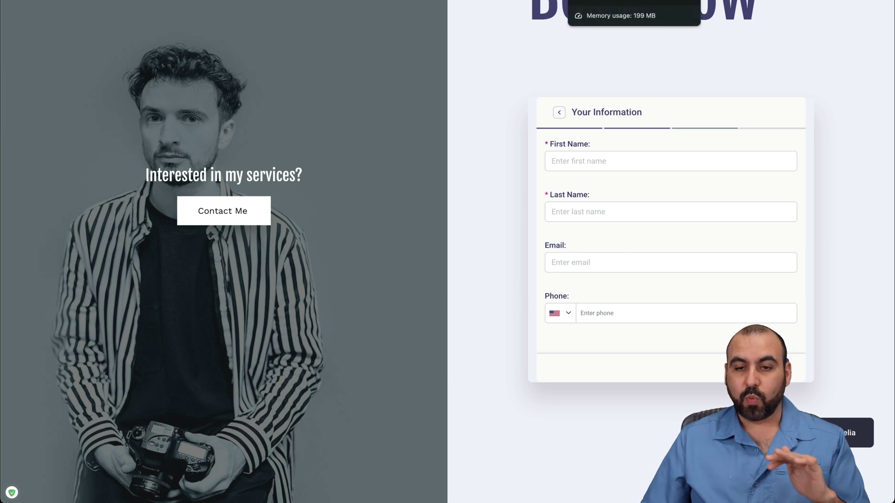
{"action": "left_click", "coordinate": [620, 0]}
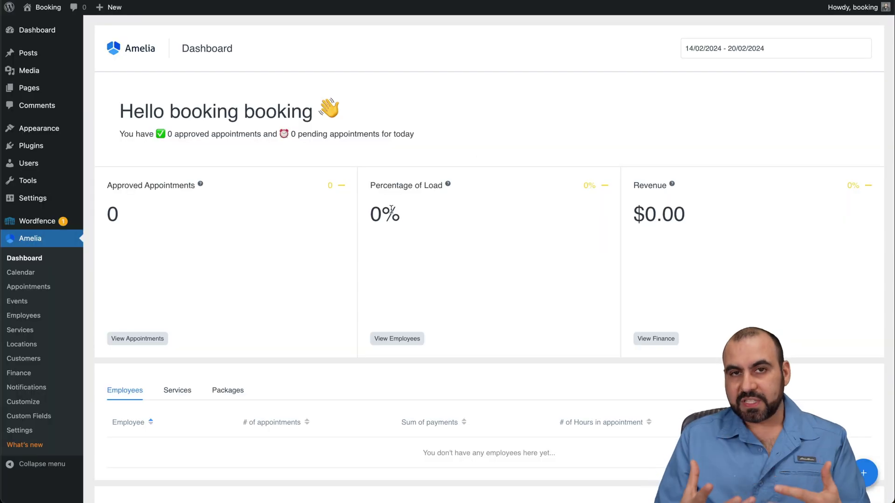
Scroll through the Amelia Dashboard statistics, then open the Calendar page
{"action": "scroll", "coordinate": [391, 209], "scroll_direction": "down", "scroll_amount": 7}
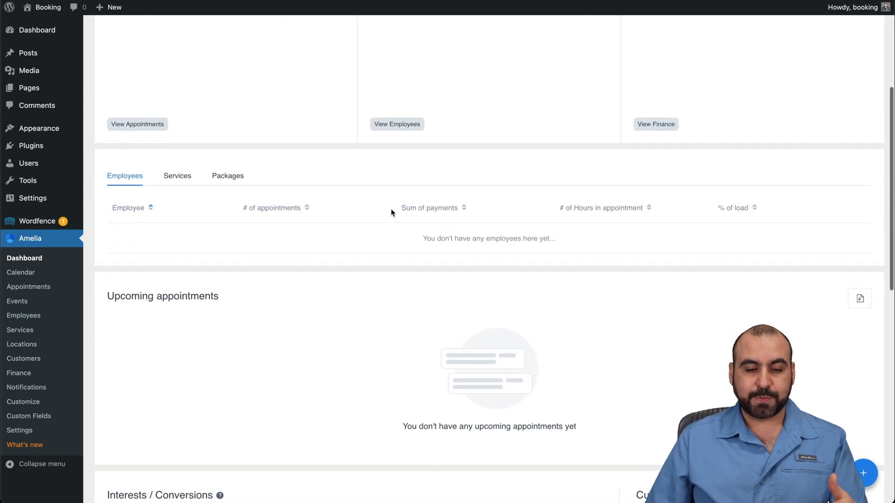
{"action": "scroll", "coordinate": [391, 212], "scroll_direction": "down", "scroll_amount": 9}
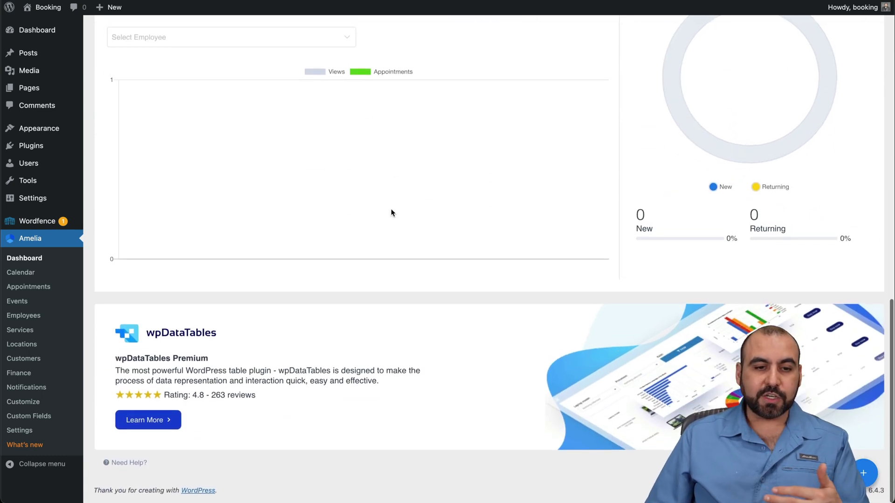
{"action": "scroll", "coordinate": [391, 210], "scroll_direction": "up", "scroll_amount": 16}
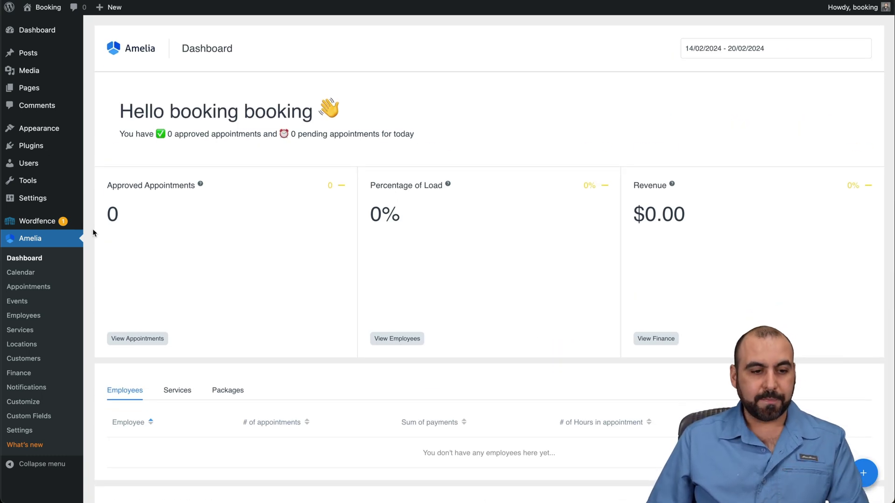
{"action": "left_click", "coordinate": [33, 274]}
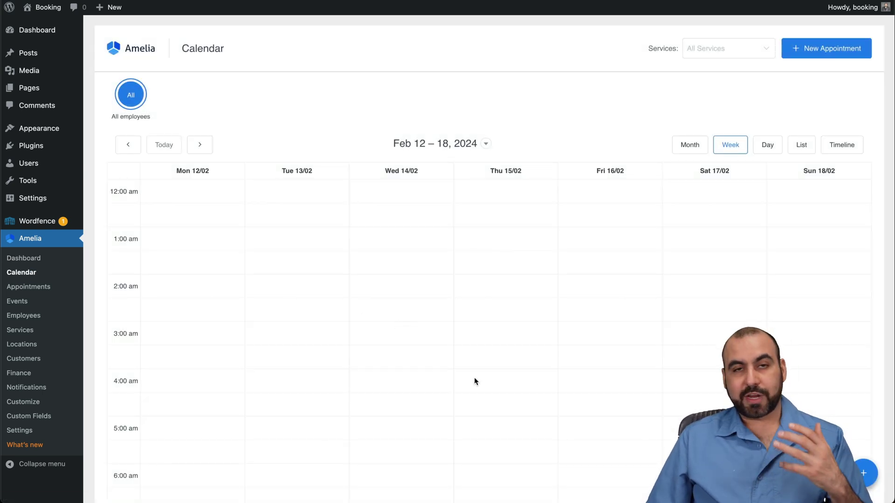
View the empty Appointments list, open and discard a New Appointment form, then go to Services
{"action": "scroll", "coordinate": [474, 379], "scroll_direction": "down", "scroll_amount": 2}
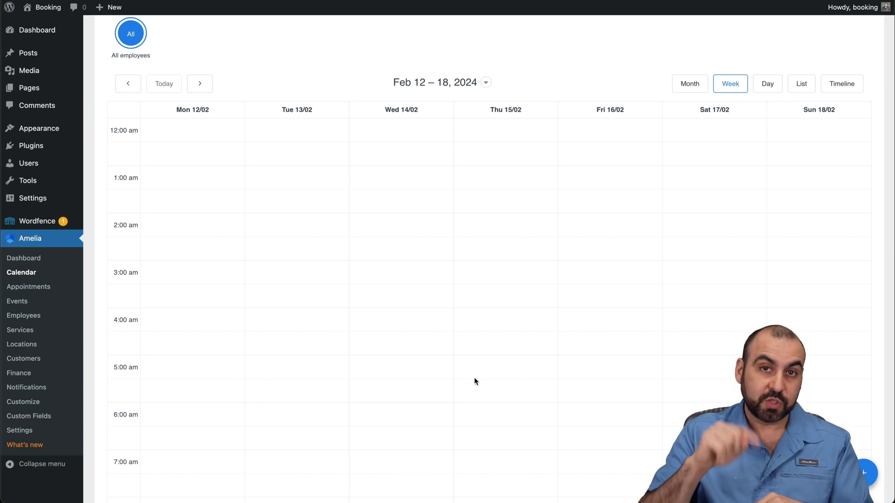
{"action": "left_click", "coordinate": [32, 288]}
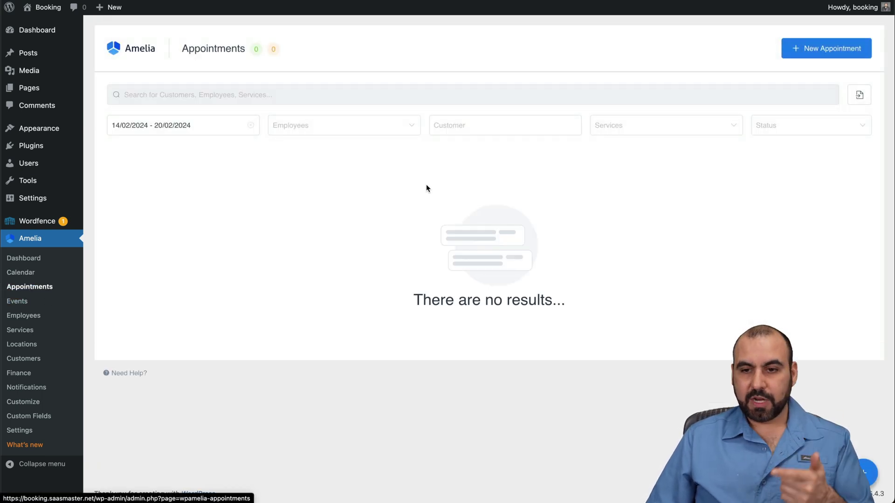
{"action": "left_click", "coordinate": [800, 51]}
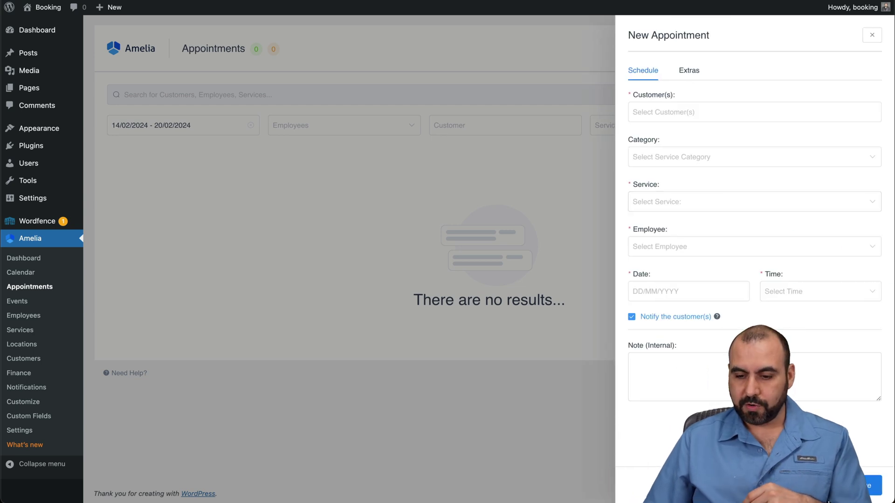
{"action": "left_click", "coordinate": [196, 389]}
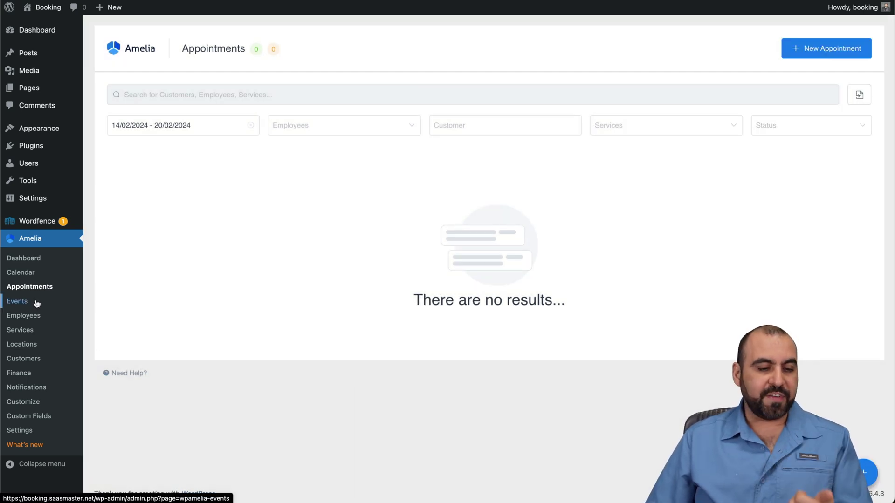
{"action": "left_click", "coordinate": [31, 333]}
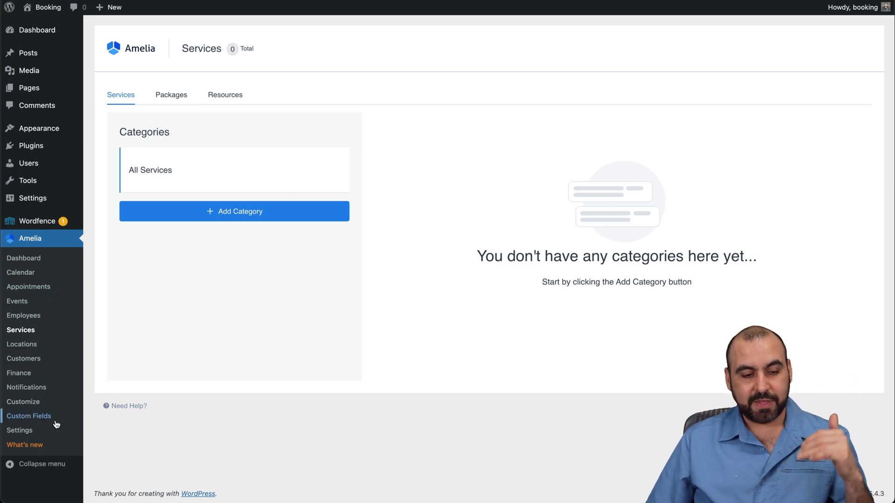
Open the Amelia Settings page listing General, Company, Payments and Integrations groups
{"action": "left_click", "coordinate": [27, 434]}
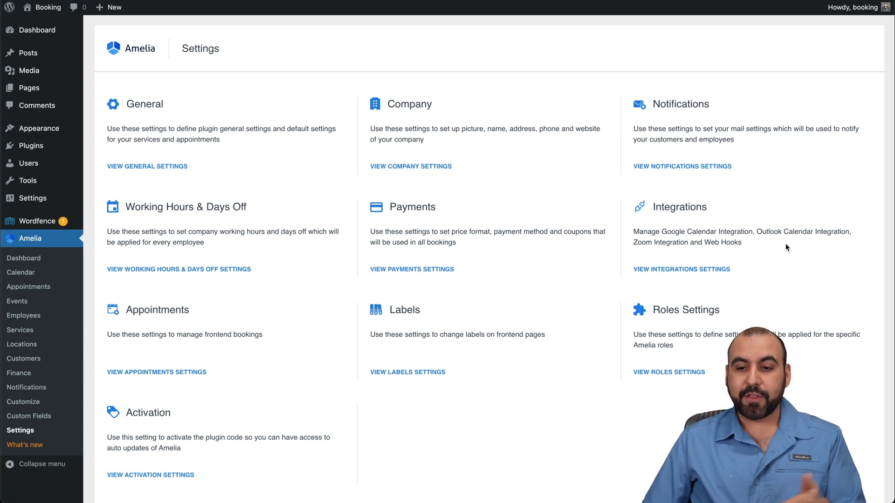
{"action": "left_click", "coordinate": [680, 270]}
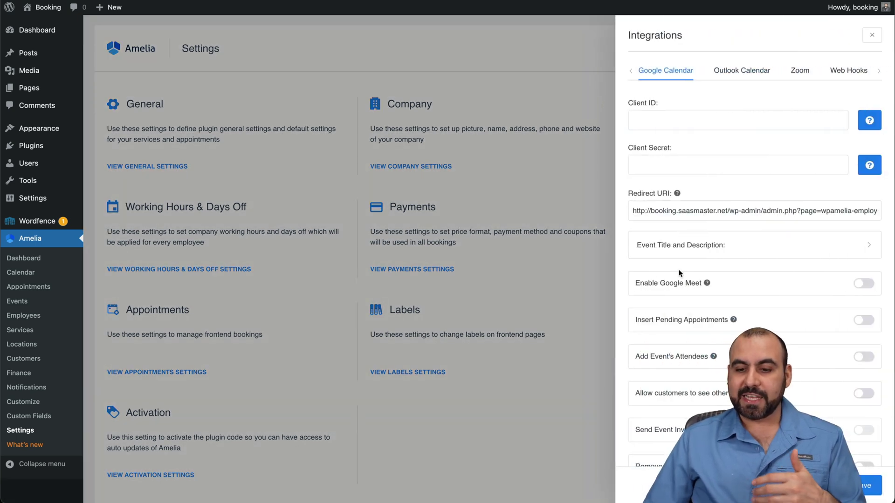
{"action": "left_click", "coordinate": [735, 76]}
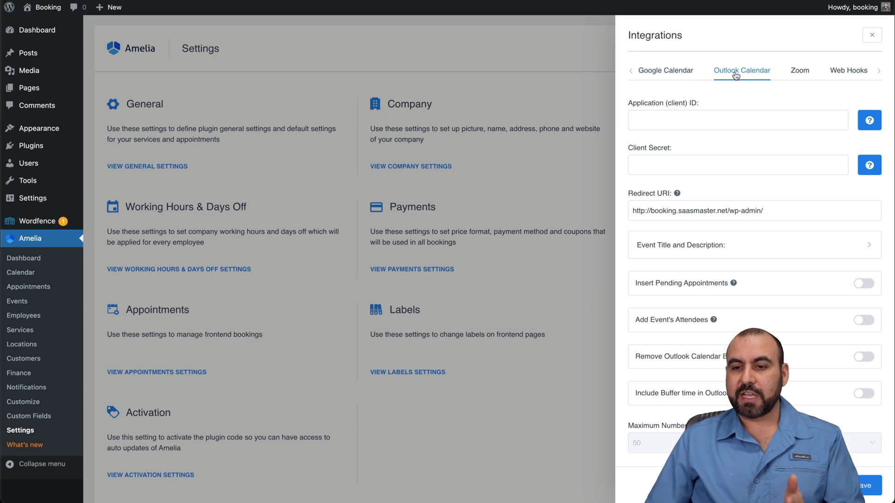
{"action": "left_click", "coordinate": [796, 69]}
{"action": "left_click", "coordinate": [859, 70]}
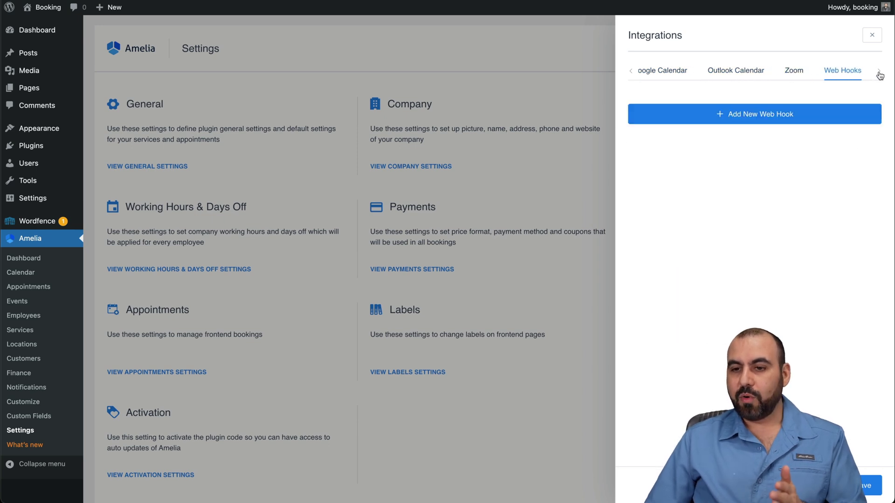
{"action": "left_click", "coordinate": [880, 74]}
{"action": "left_click", "coordinate": [792, 73]}
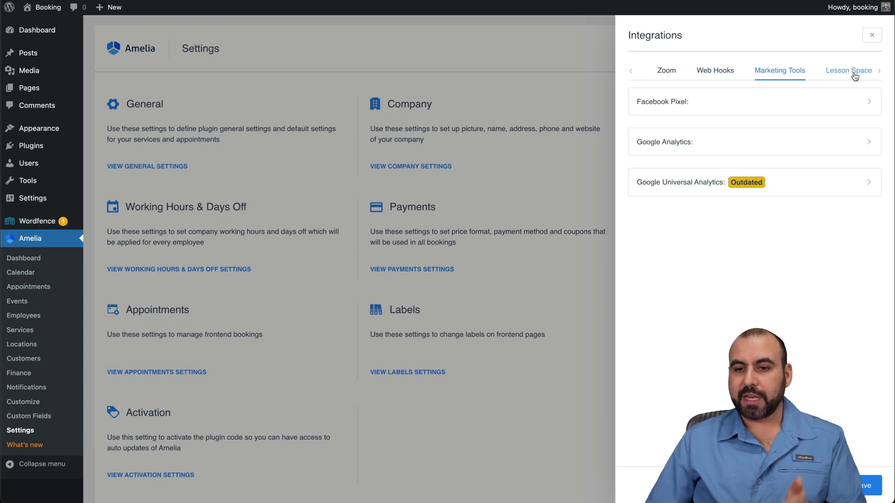
{"action": "left_click", "coordinate": [839, 70]}
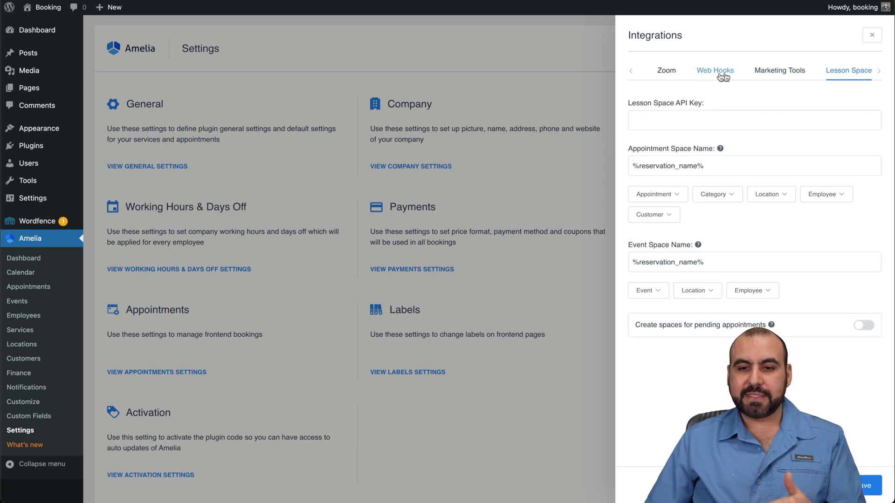
{"action": "left_click", "coordinate": [631, 71]}
{"action": "left_click", "coordinate": [872, 35]}
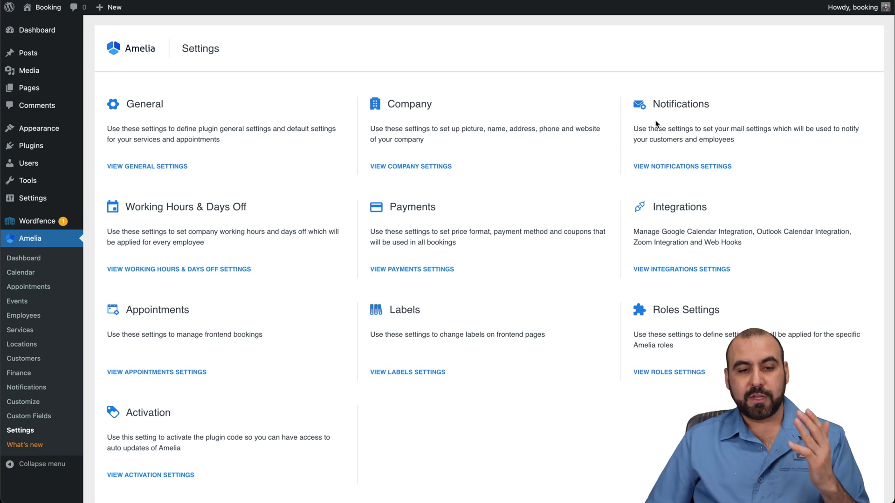
{"action": "left_click", "coordinate": [190, 269]}
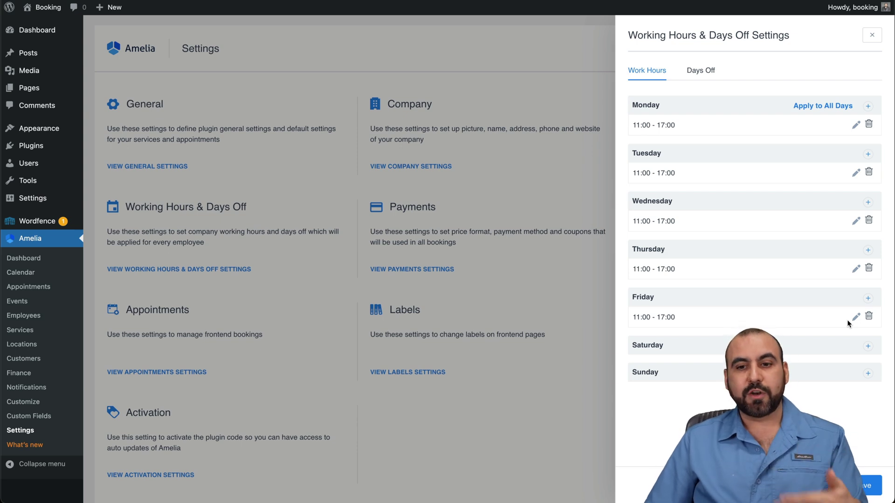
{"action": "left_click", "coordinate": [701, 71]}
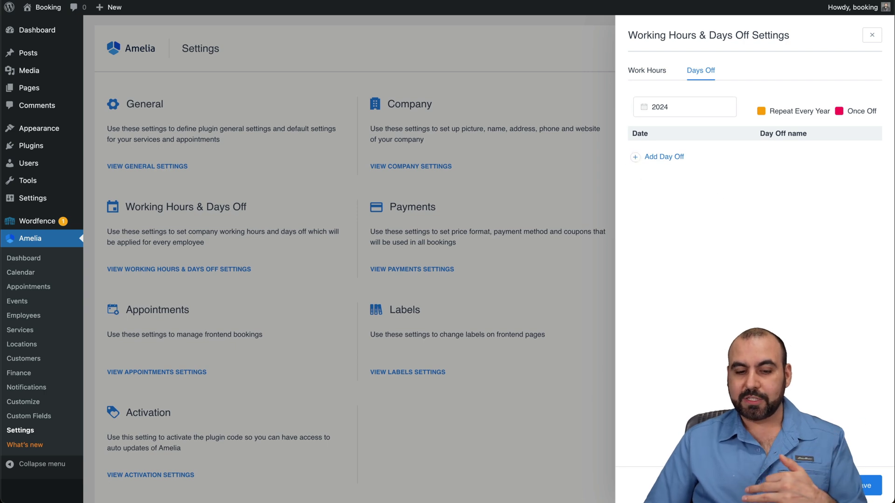
{"action": "key", "text": "Escape"}
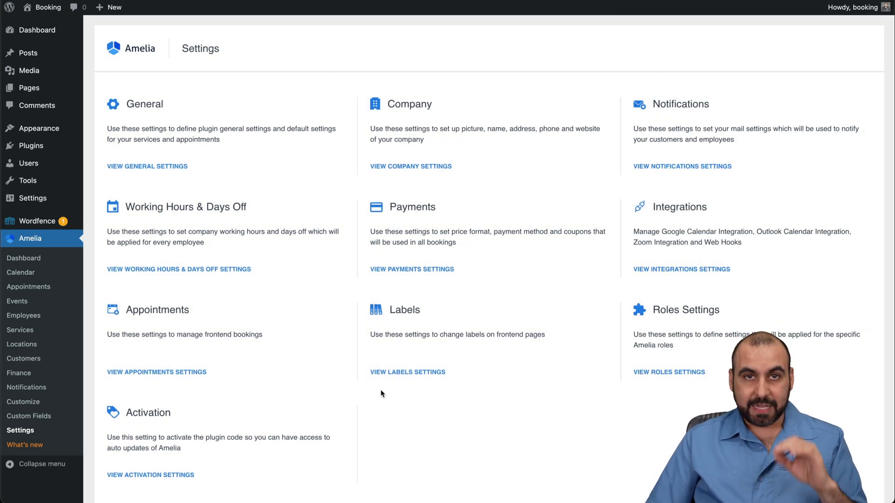